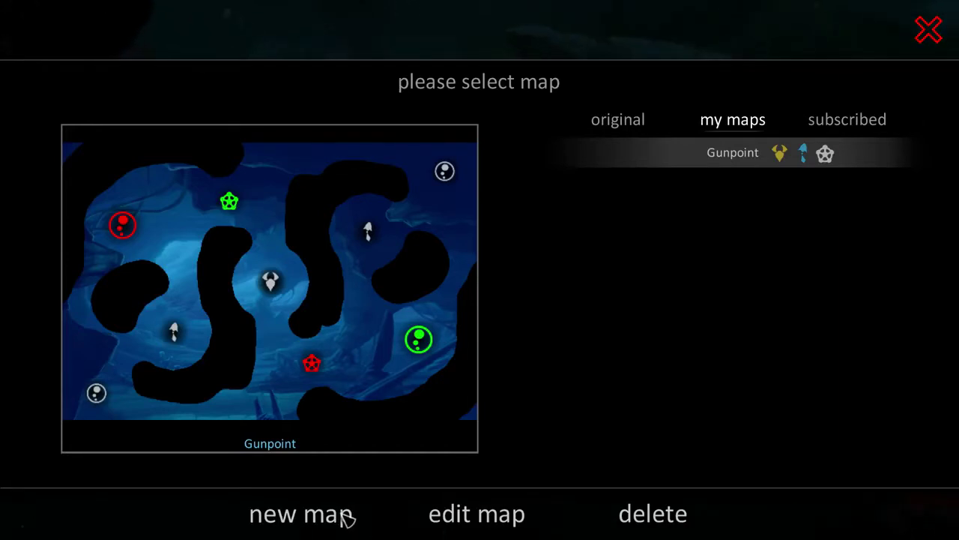
Start a new map from My Maps, opening a blank 3x2 grid in the editor
left_click(345, 517)
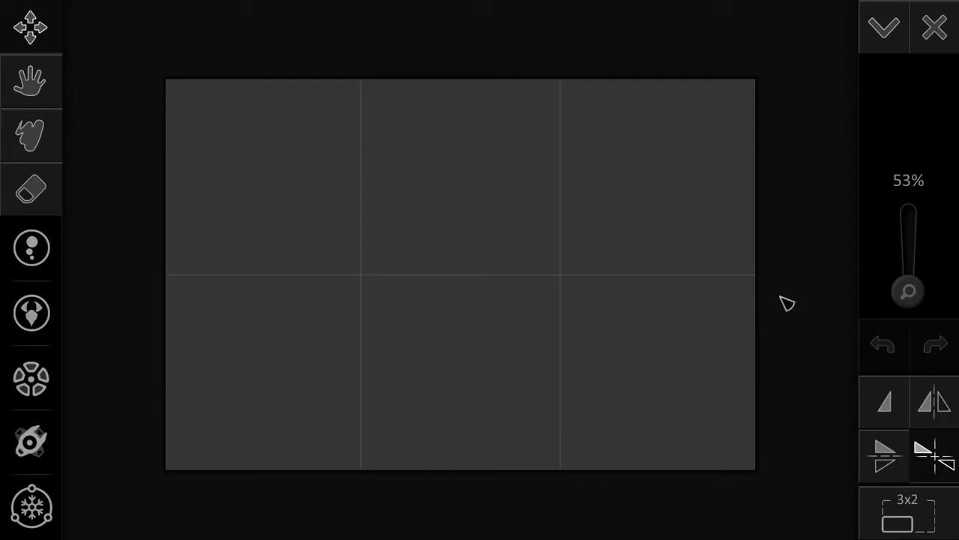
Lasso point-symmetric black rock into the top-left and bottom-right corners with the blob tool
left_click(31, 136)
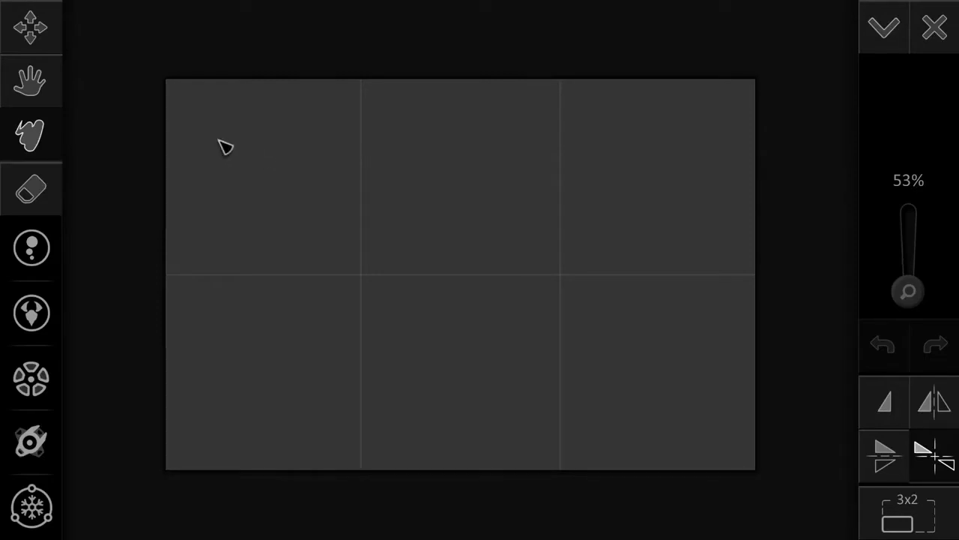
mouse_move(172, 160)
left_mouse_down()
mouse_move(184, 101)
mouse_move(543, 86)
left_mouse_up()
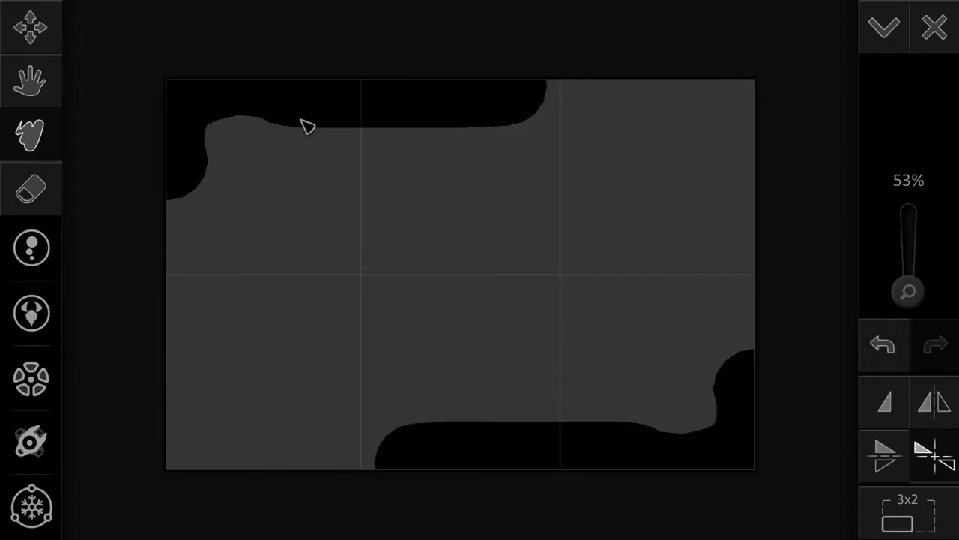
mouse_move(307, 124)
left_mouse_down()
mouse_move(137, 178)
mouse_move(224, 175)
mouse_move(215, 185)
mouse_move(240, 127)
mouse_move(250, 148)
mouse_move(146, 235)
left_mouse_up()
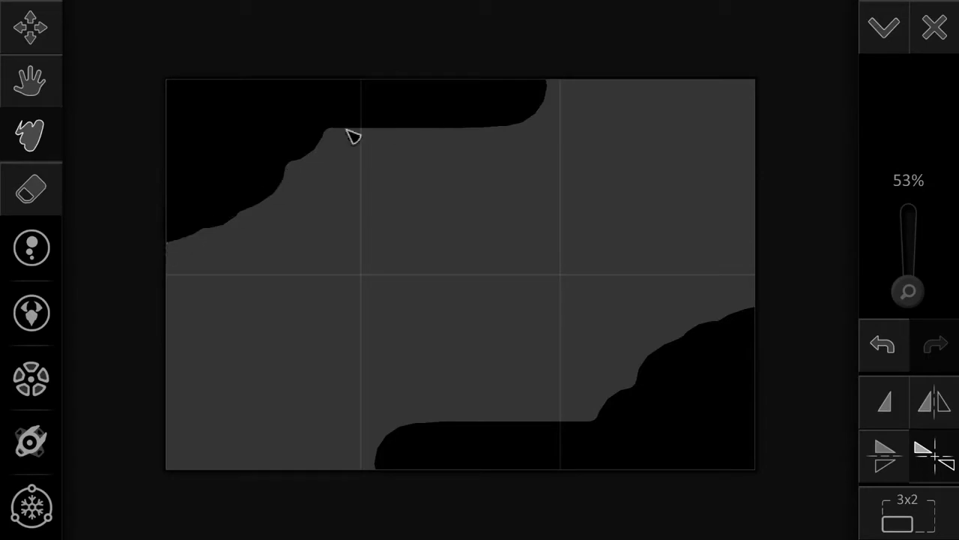
mouse_move(282, 183)
left_mouse_down()
mouse_move(344, 133)
mouse_move(445, 134)
mouse_move(548, 97)
mouse_move(616, 96)
mouse_move(617, 86)
mouse_move(766, 86)
left_mouse_up()
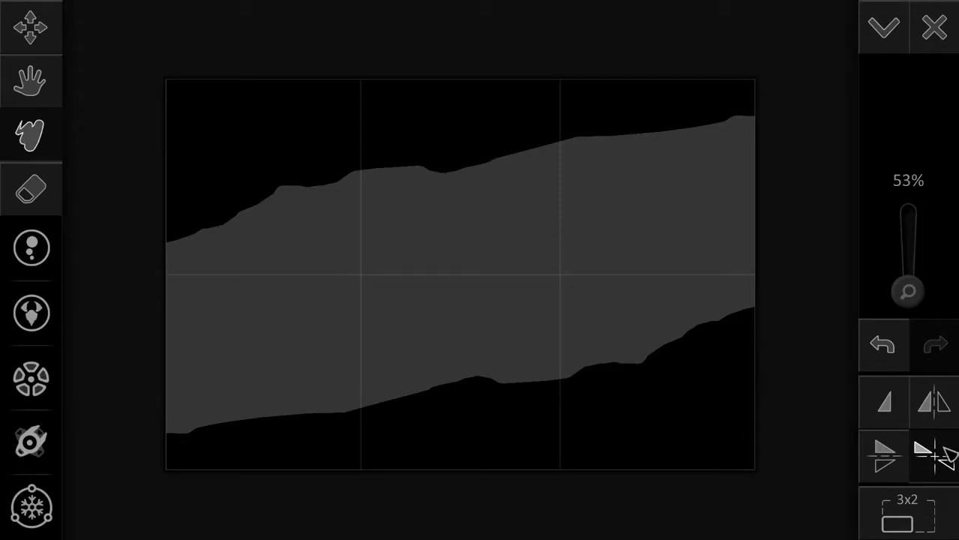
Carve notches into the rock to open a diagonal passage, then turn symmetry off
mouse_move(757, 232)
left_mouse_down()
mouse_move(752, 295)
mouse_move(647, 343)
mouse_move(780, 221)
left_mouse_up()
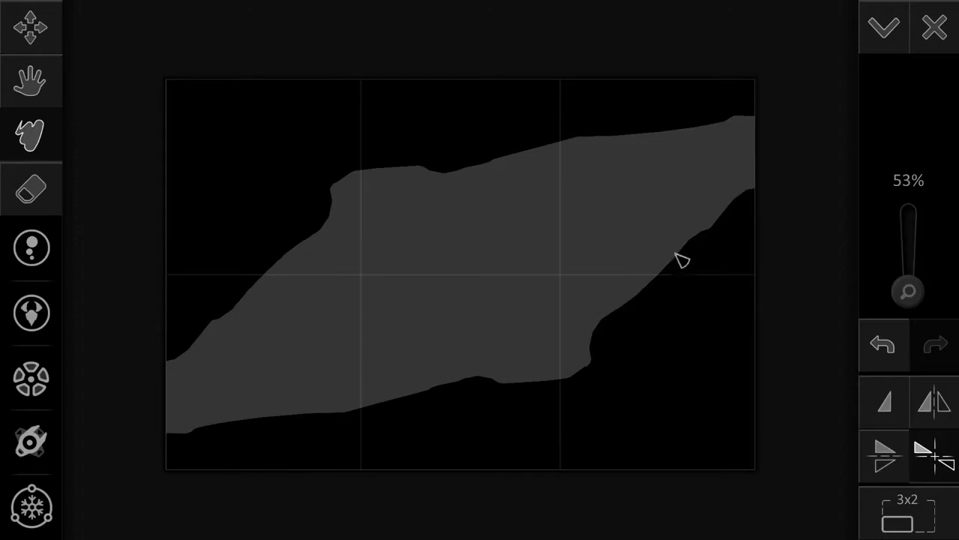
mouse_move(680, 260)
left_mouse_down()
mouse_move(597, 324)
mouse_move(520, 358)
mouse_move(524, 383)
mouse_move(501, 385)
left_mouse_up()
left_click(31, 187)
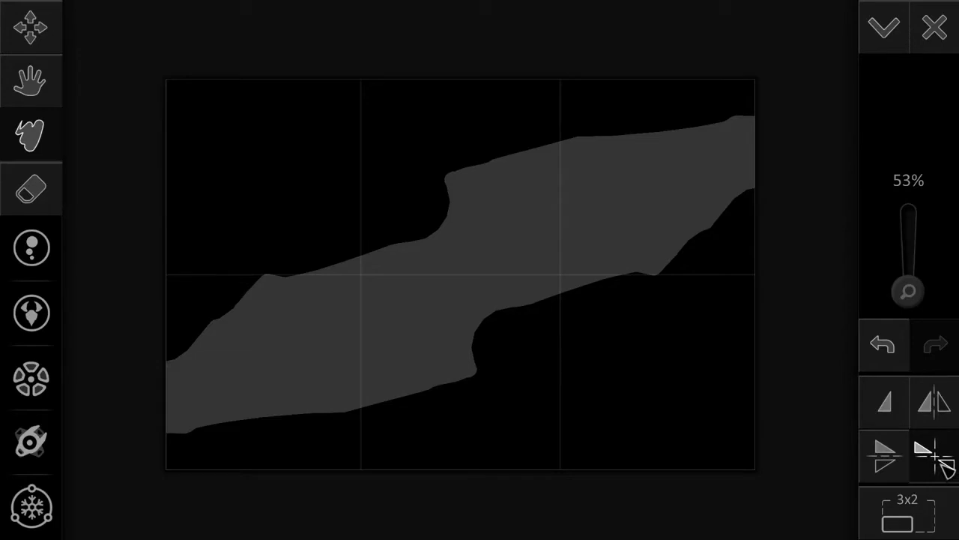
left_click(935, 458)
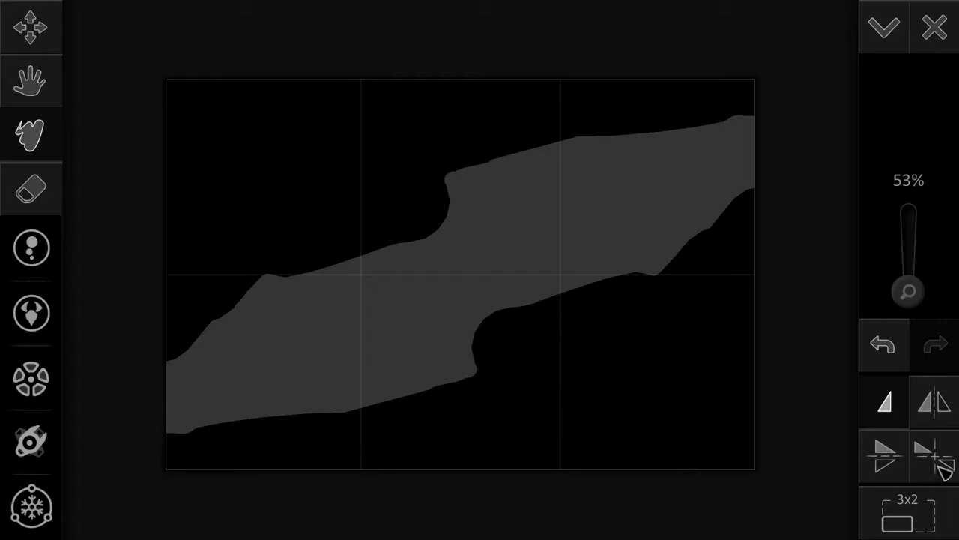
Try left-right and top-bottom mirrored rock edits, erasing bites and filling the middle
left_click(936, 403)
left_click_drag(681, 210, 697, 313)
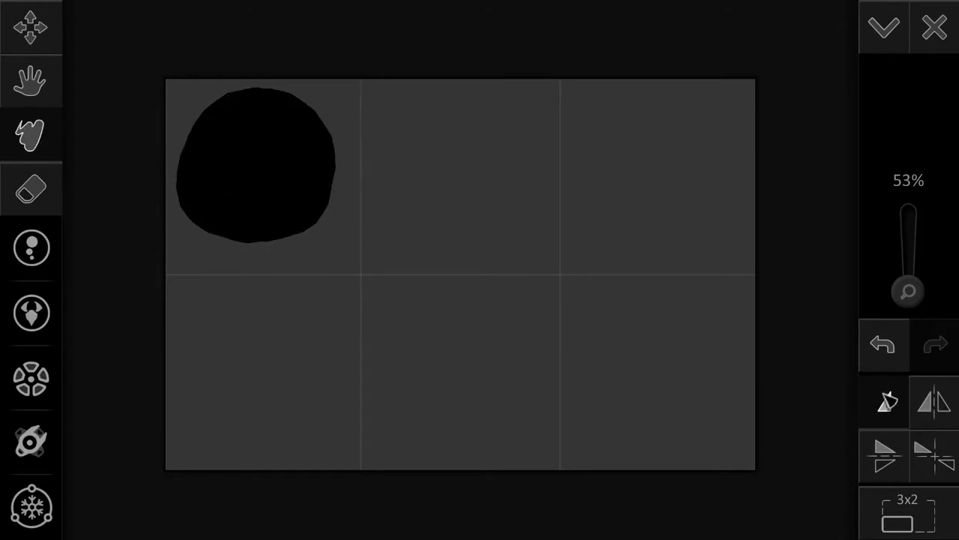
left_click(935, 403)
mouse_move(637, 157)
left_mouse_down()
mouse_move(670, 355)
mouse_move(647, 154)
mouse_move(638, 159)
left_mouse_up()
left_click(885, 451)
mouse_move(517, 404)
left_mouse_down()
mouse_move(675, 398)
mouse_move(322, 385)
left_mouse_up()
Erase the whole canvas and draw a four-way mirrored pill rock in the top-left corner
left_click(30, 180)
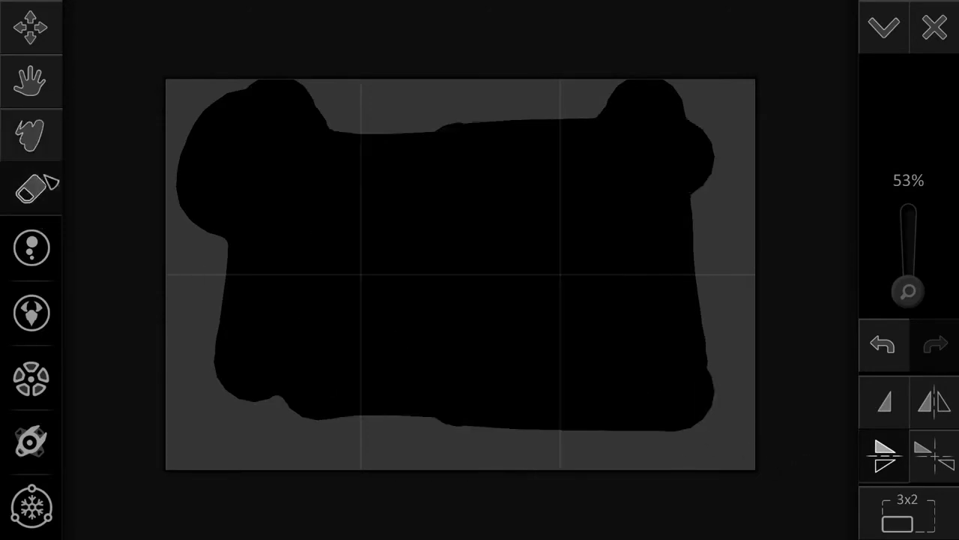
mouse_move(382, 159)
left_mouse_down()
mouse_move(285, 161)
mouse_move(520, 182)
mouse_move(686, 135)
mouse_move(833, 272)
mouse_move(839, 345)
left_mouse_up()
left_click(935, 454)
left_click(27, 139)
left_click_drag(277, 159, 267, 236)
Join the corner rocks into curved bands with inward lobes and place a mirrored base pair
left_click_drag(697, 144, 708, 204)
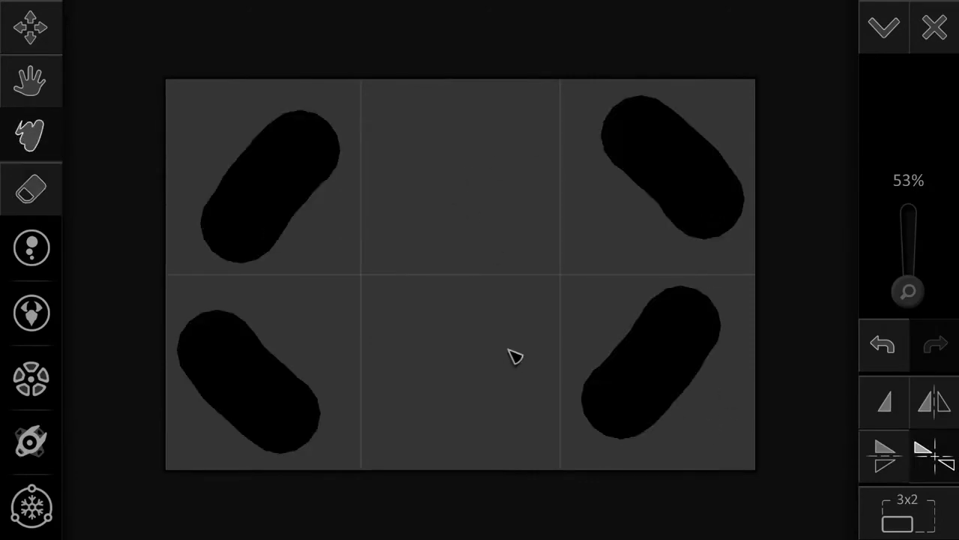
left_click_drag(236, 283, 232, 308)
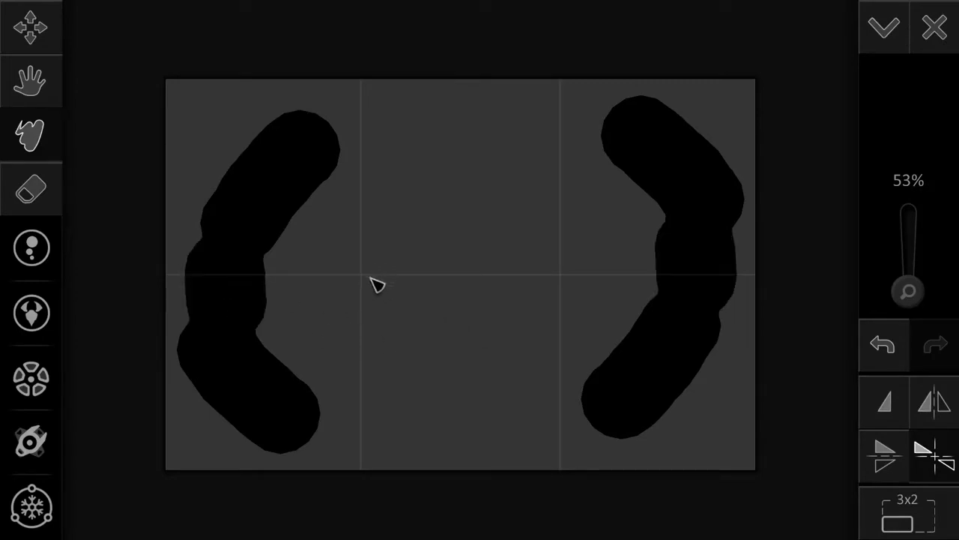
mouse_move(306, 255)
left_mouse_down()
mouse_move(415, 208)
mouse_move(439, 287)
left_mouse_up()
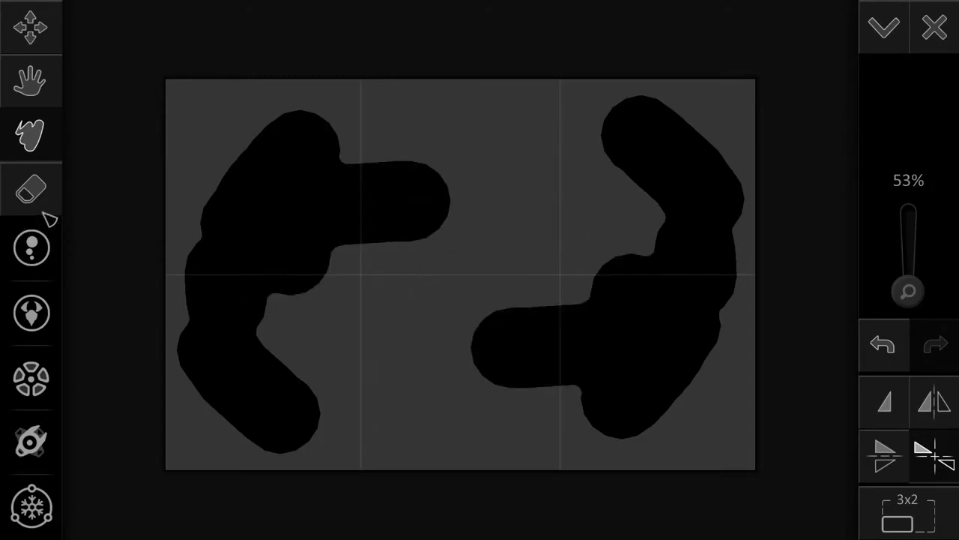
left_click_drag(32, 247, 370, 138)
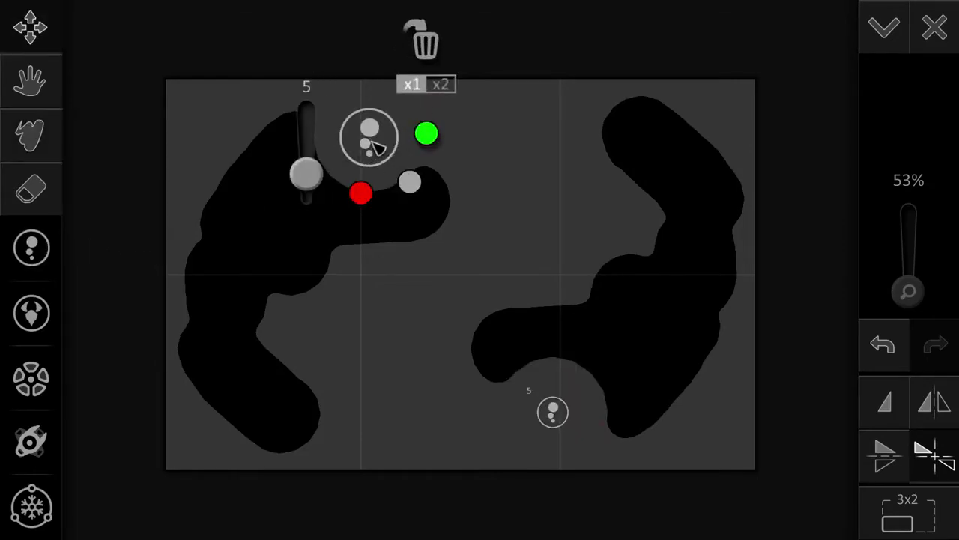
Make the upper base green with 5 starting units at normal x1 size, its mirror red
left_click_drag(373, 142, 367, 156)
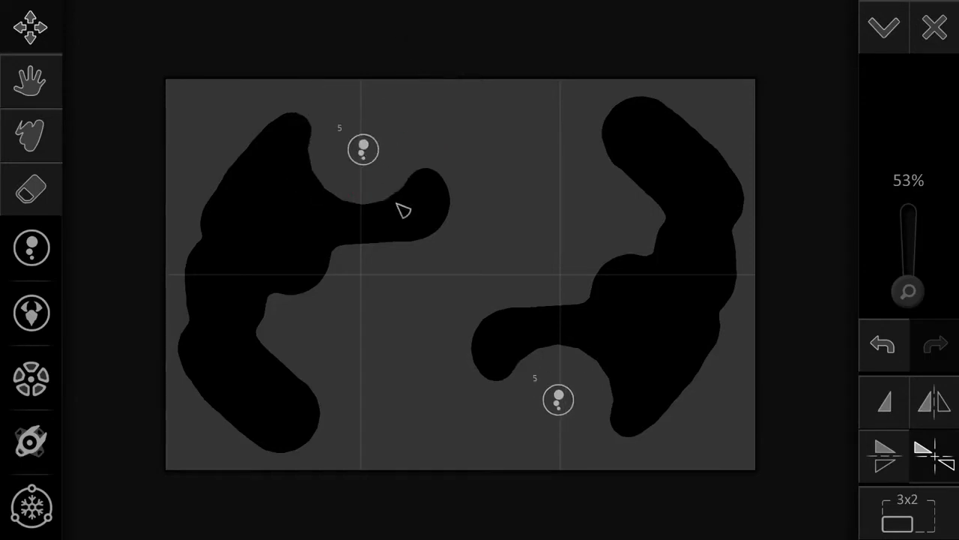
left_click(363, 150)
left_click_drag(309, 196, 317, 173)
left_click(363, 205)
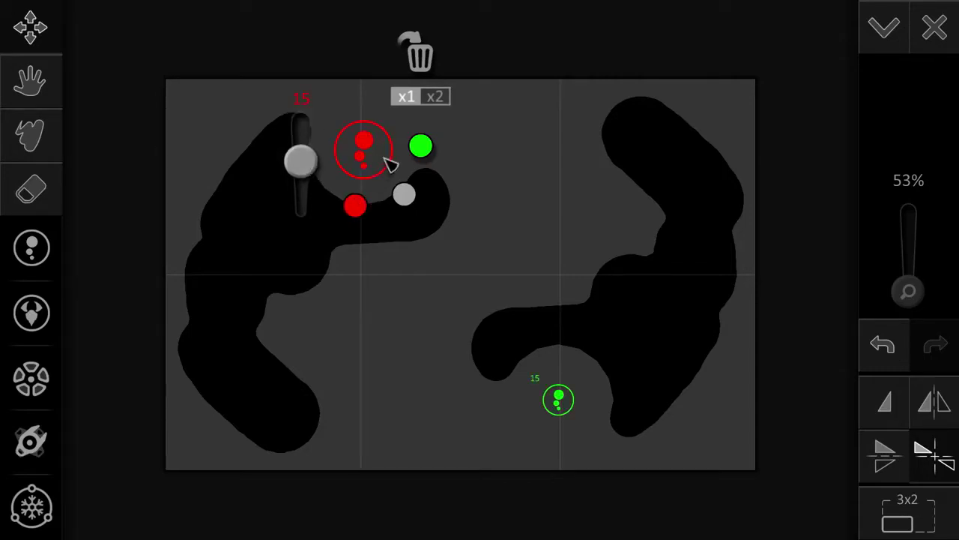
left_click(421, 150)
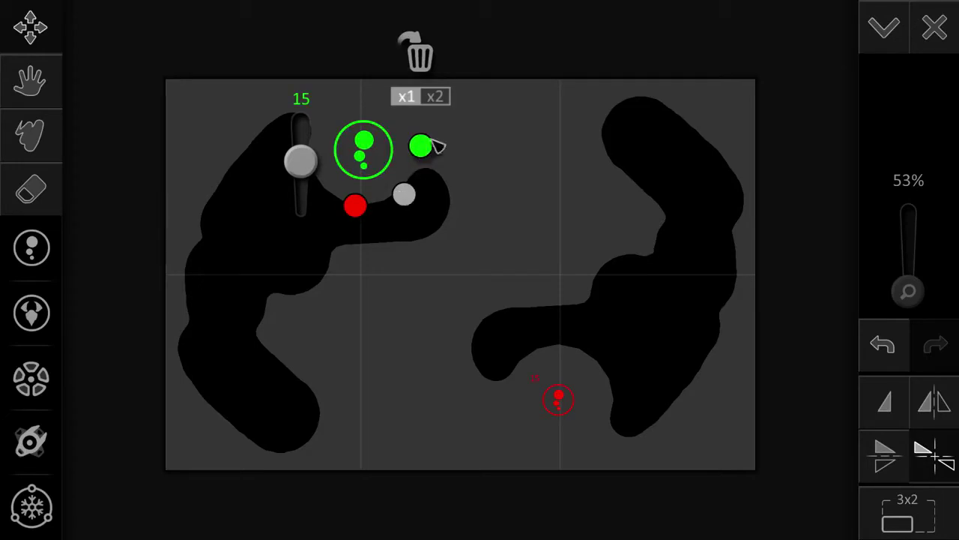
left_click(420, 100)
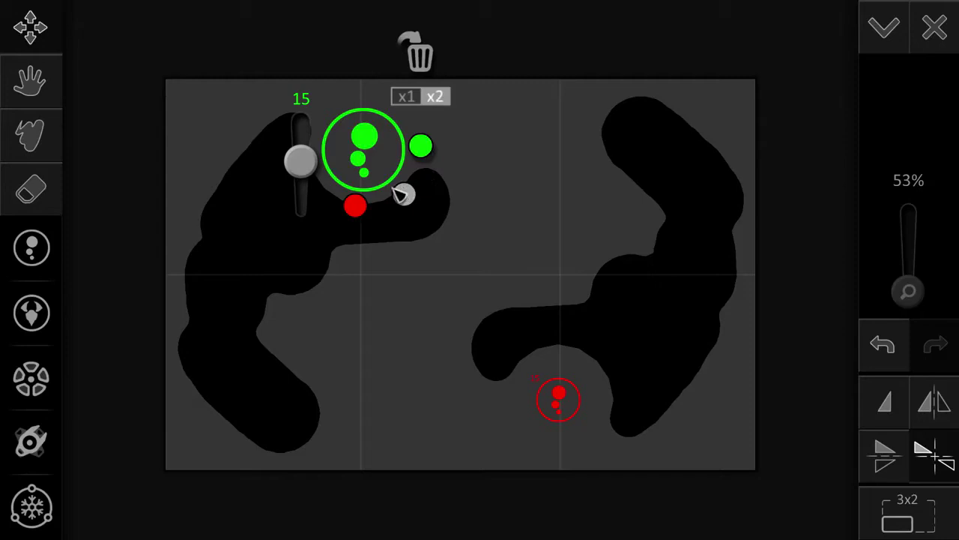
left_click_drag(300, 160, 319, 192)
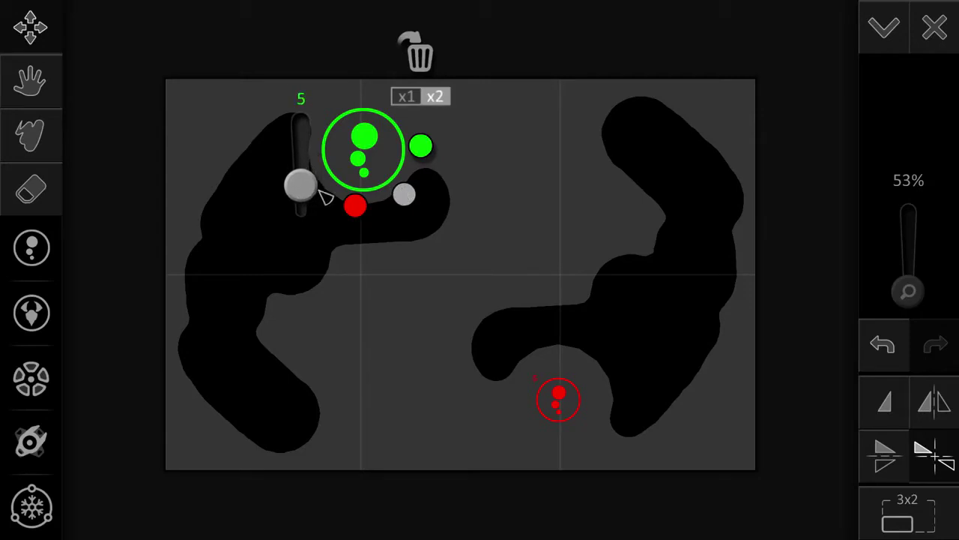
left_click(406, 98)
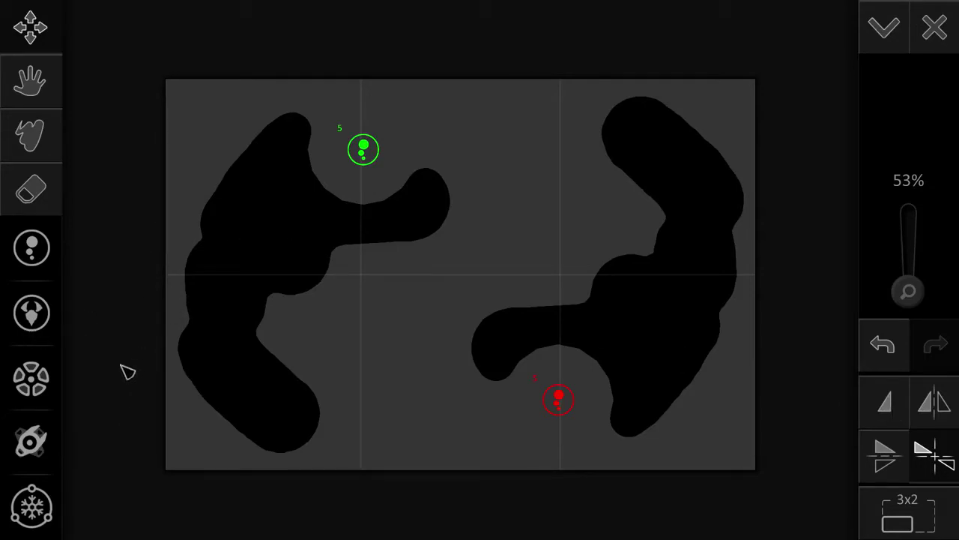
Place a mirrored pair of neutral bases in the open middle, each set to 5 units
left_click_drag(41, 315, 530, 148)
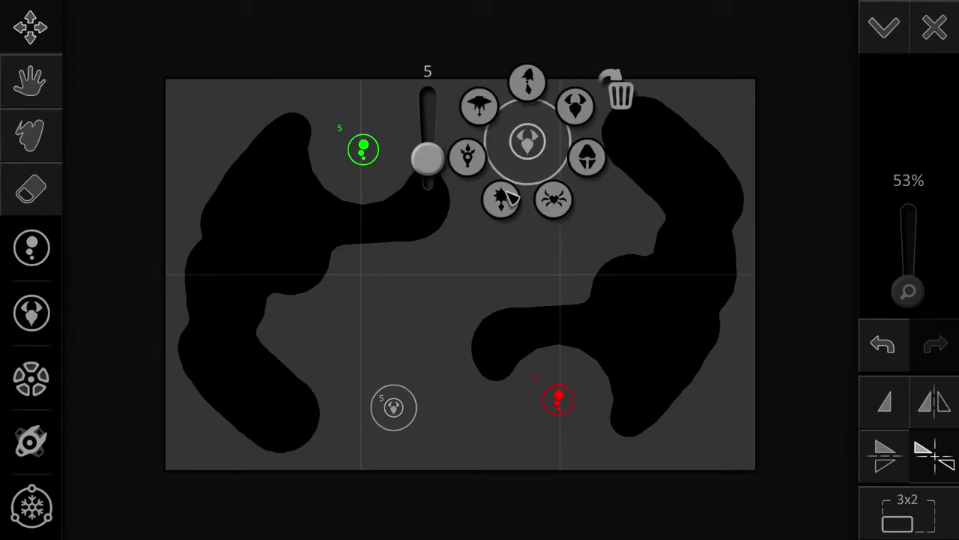
left_click(527, 86)
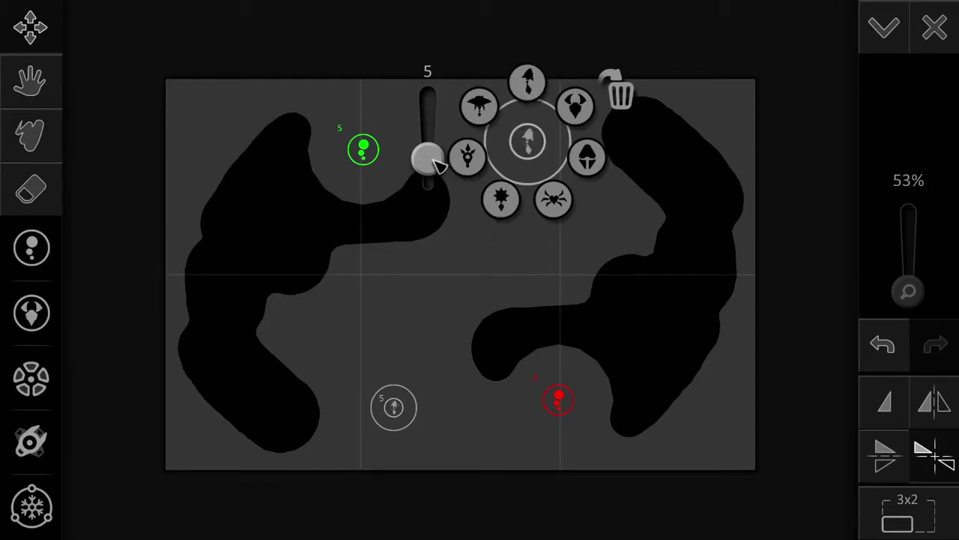
left_click_drag(435, 166, 434, 166)
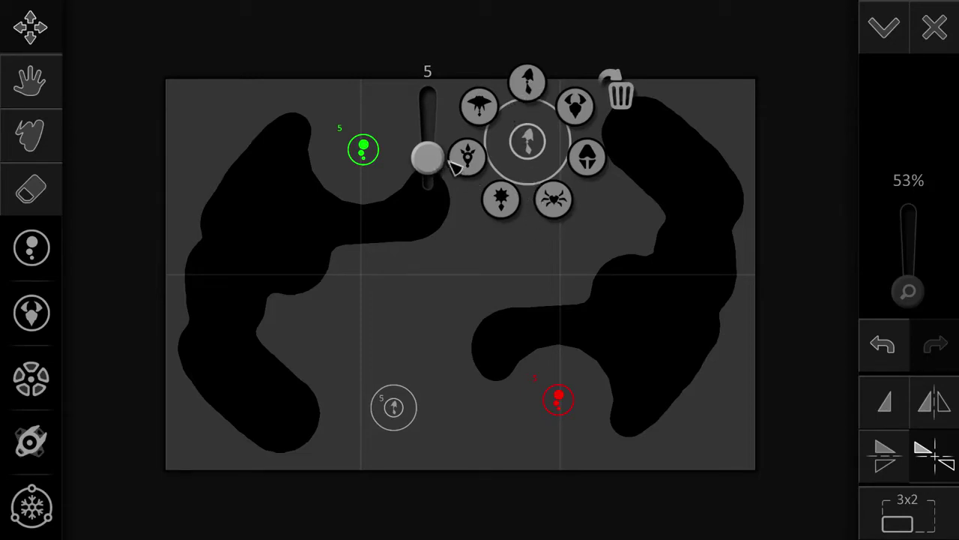
left_click(491, 258)
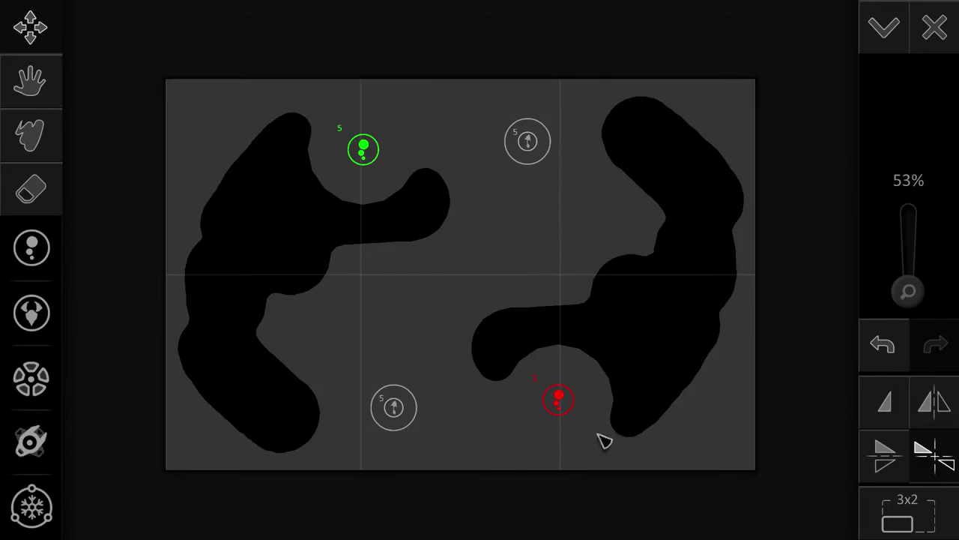
left_click(530, 150)
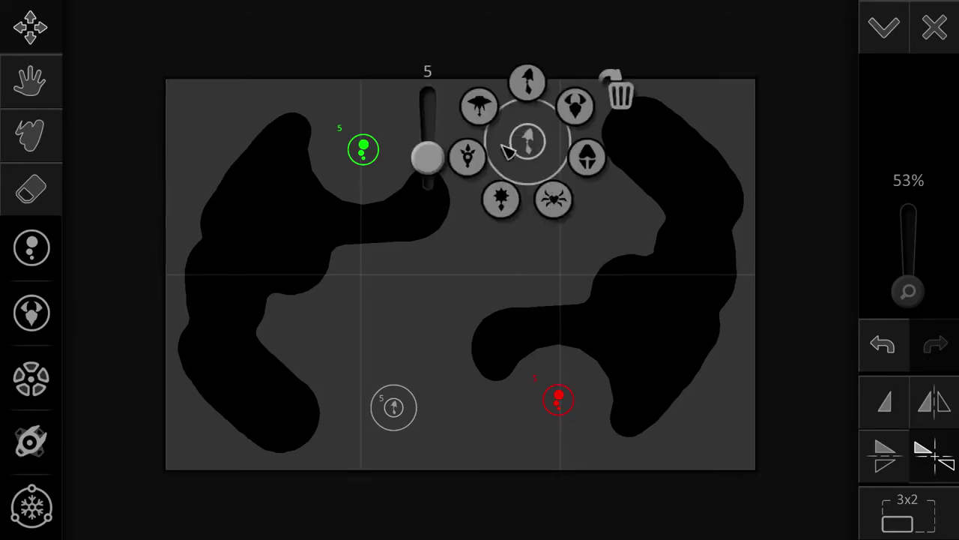
mouse_move(433, 168)
left_mouse_down()
mouse_move(427, 94)
mouse_move(435, 193)
mouse_move(428, 95)
mouse_move(429, 157)
left_mouse_up()
left_click(503, 283)
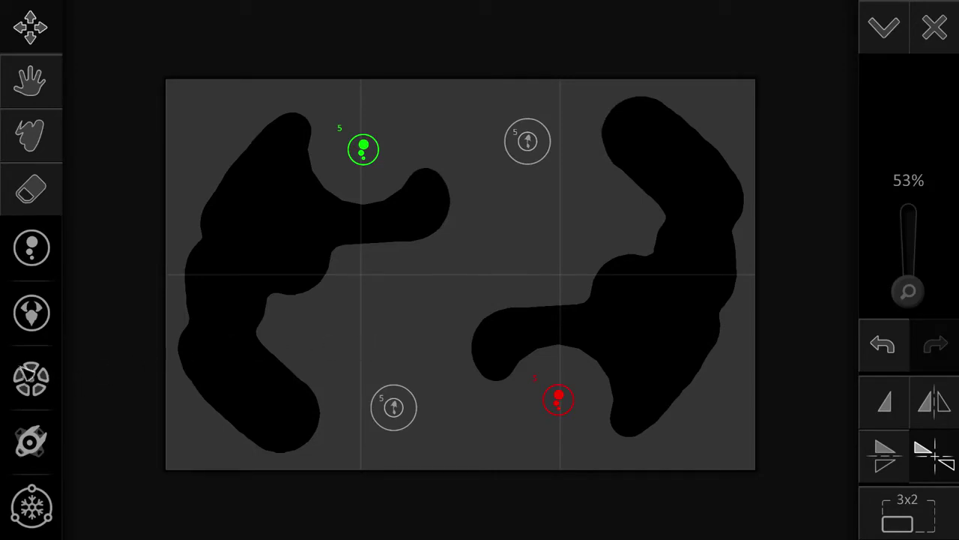
Place a mirrored pair of wheel-shaped towers near the centre and set both to neutral
left_click_drag(32, 379, 441, 340)
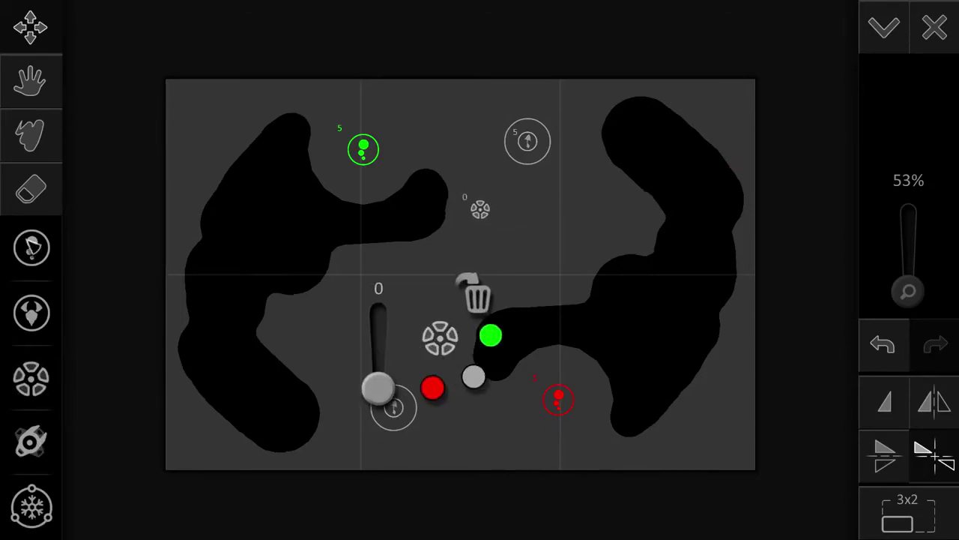
left_click(433, 388)
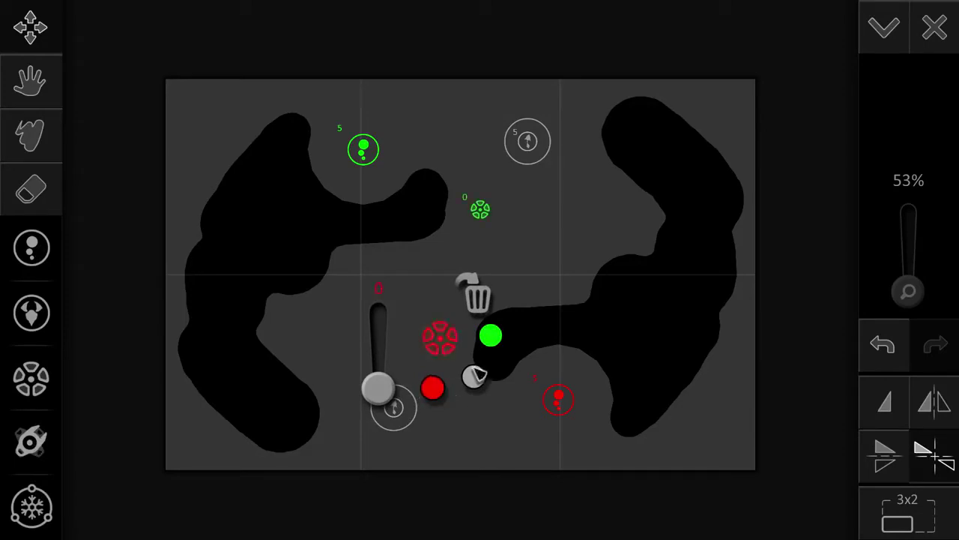
left_click_drag(377, 397, 398, 438)
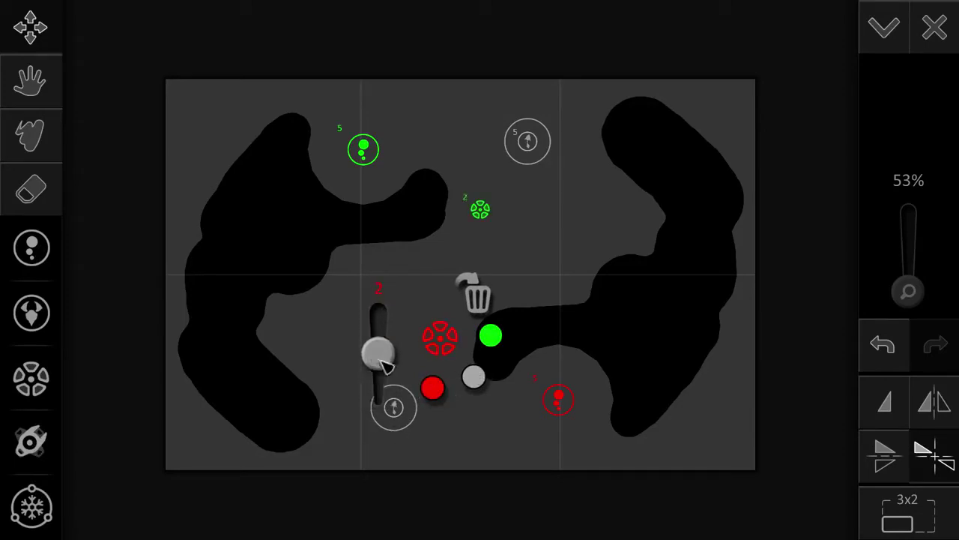
left_click_drag(384, 364, 383, 394)
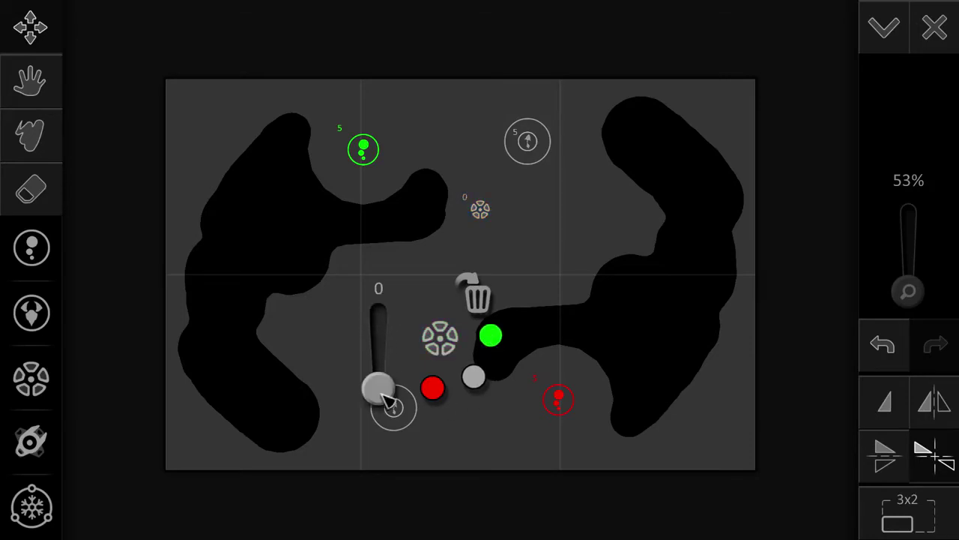
left_click(353, 332)
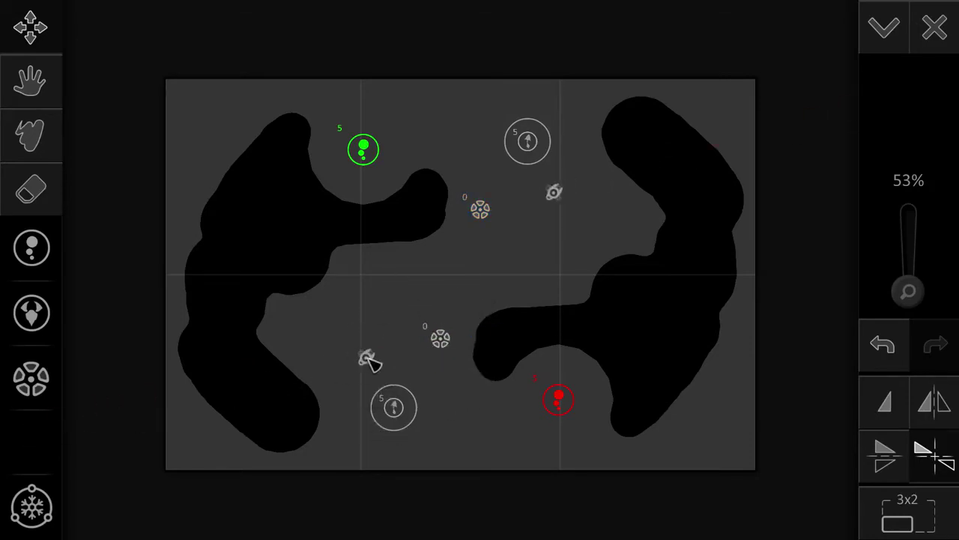
left_click(359, 341)
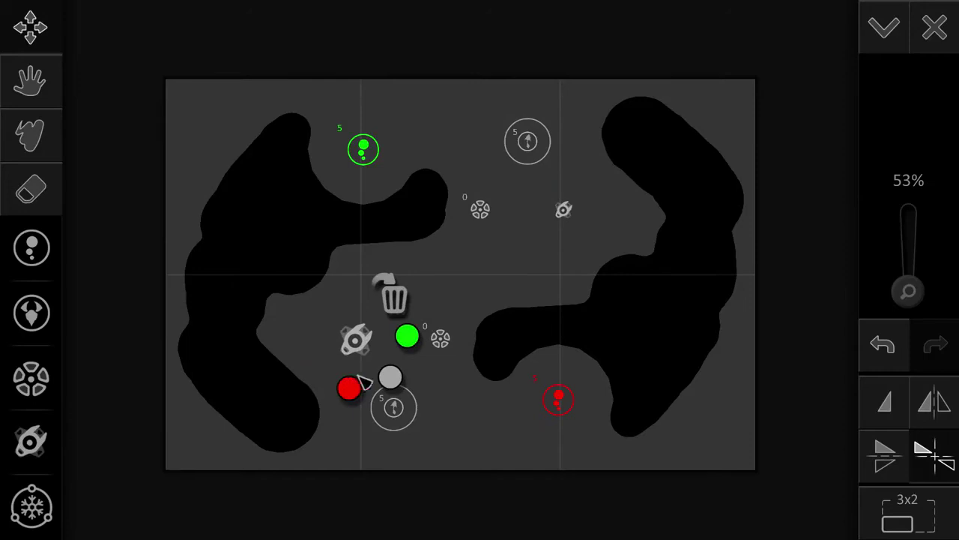
left_click(397, 378)
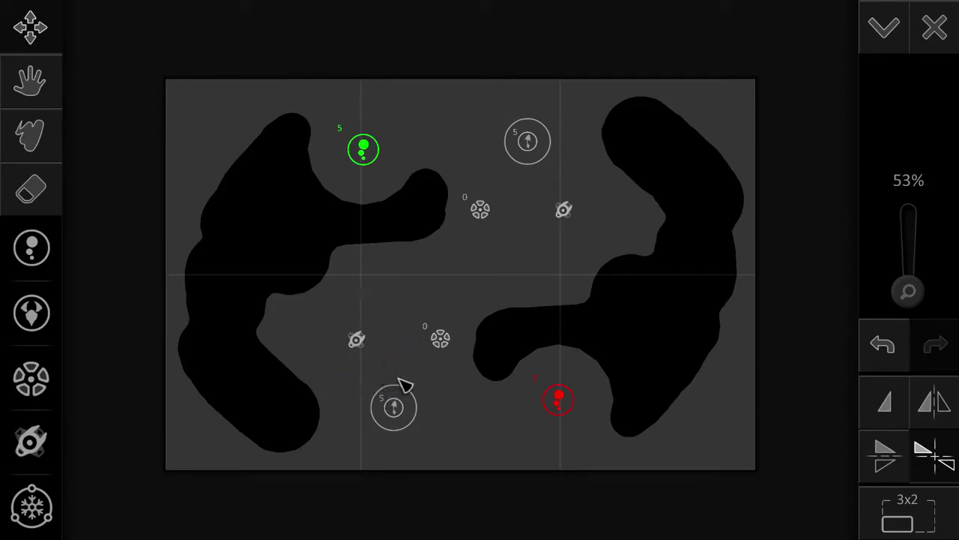
left_click(358, 340)
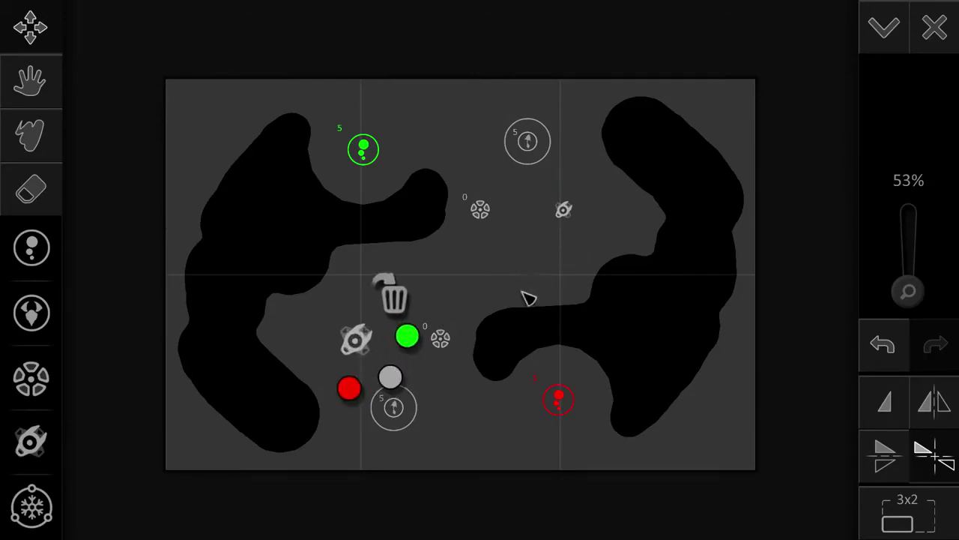
left_click(552, 279)
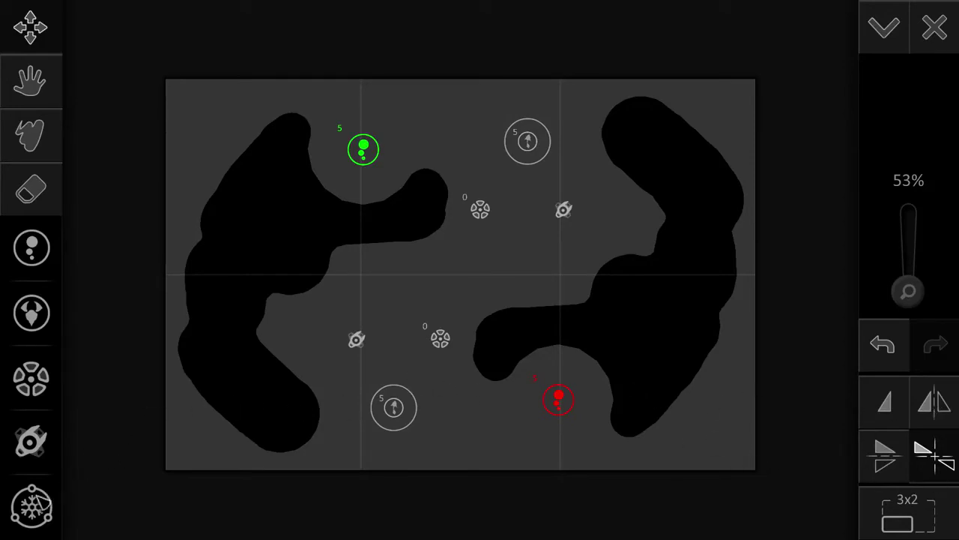
Place a snowflake freeze power with a 2:00 timer at the map centre
left_click_drag(32, 506, 409, 294)
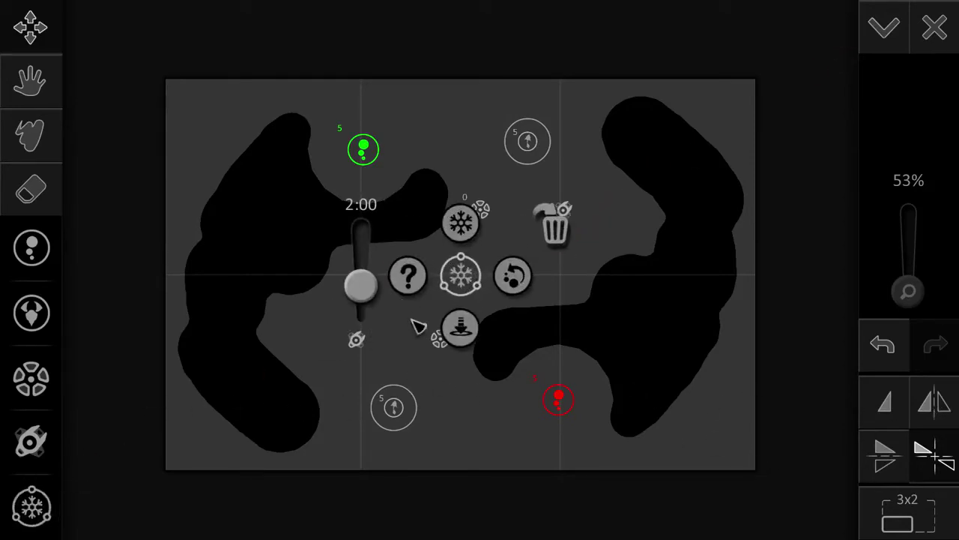
left_click(483, 424)
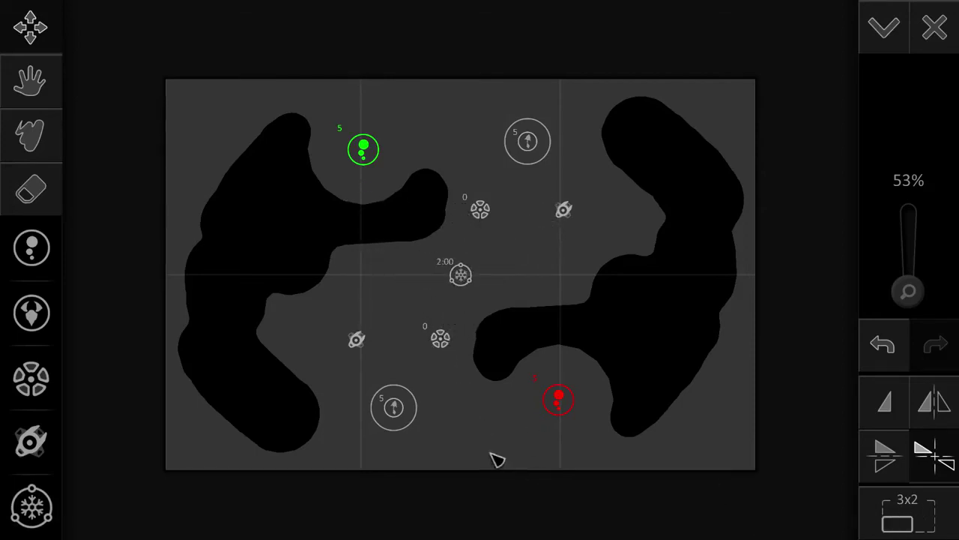
left_click(908, 513)
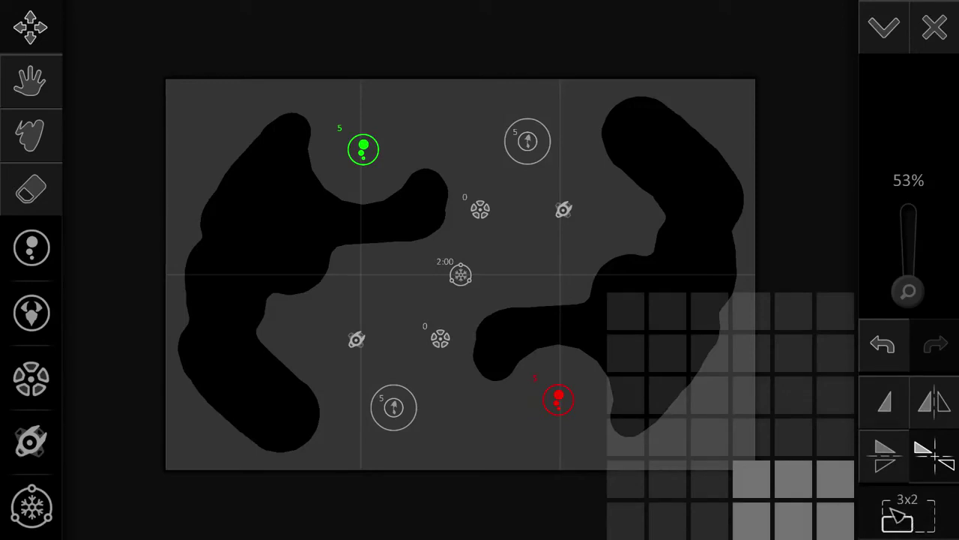
Try 4x4 and 2x2 map sizes and add a mirrored corner base pair valued 17
left_click(708, 409)
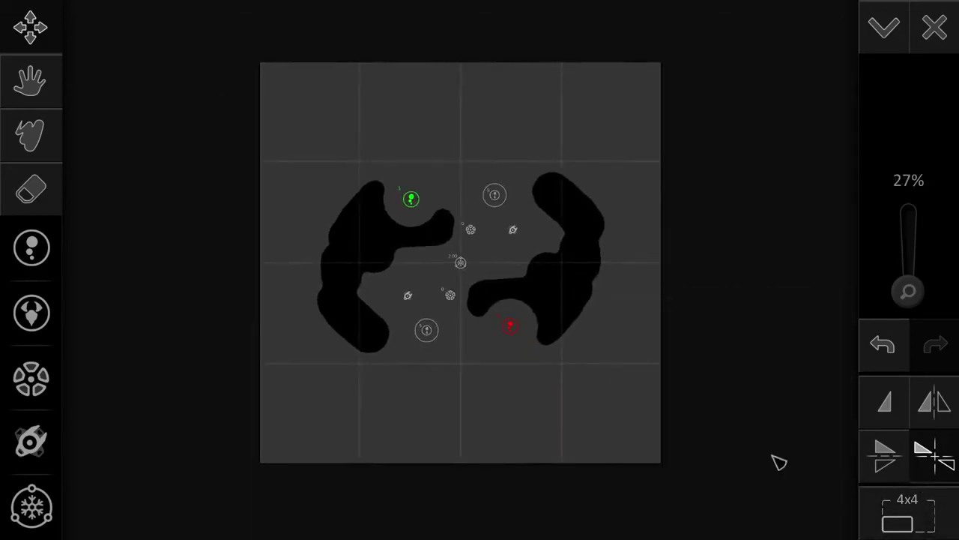
left_click(909, 513)
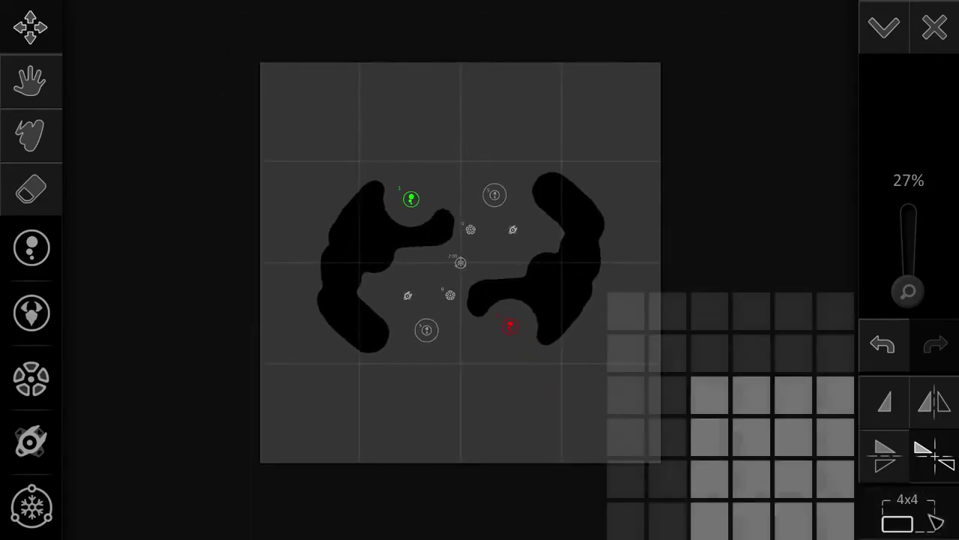
left_click(810, 491)
left_click(930, 509)
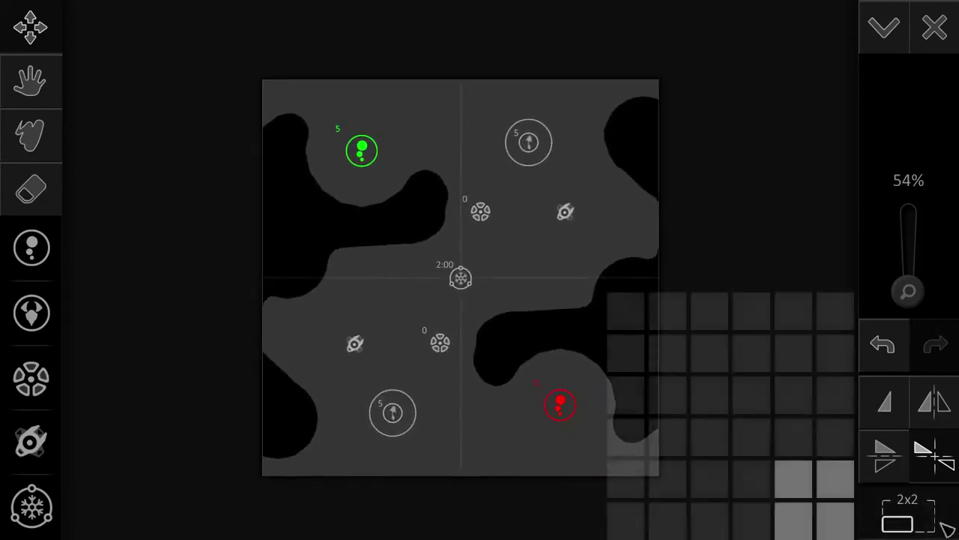
left_click(718, 398)
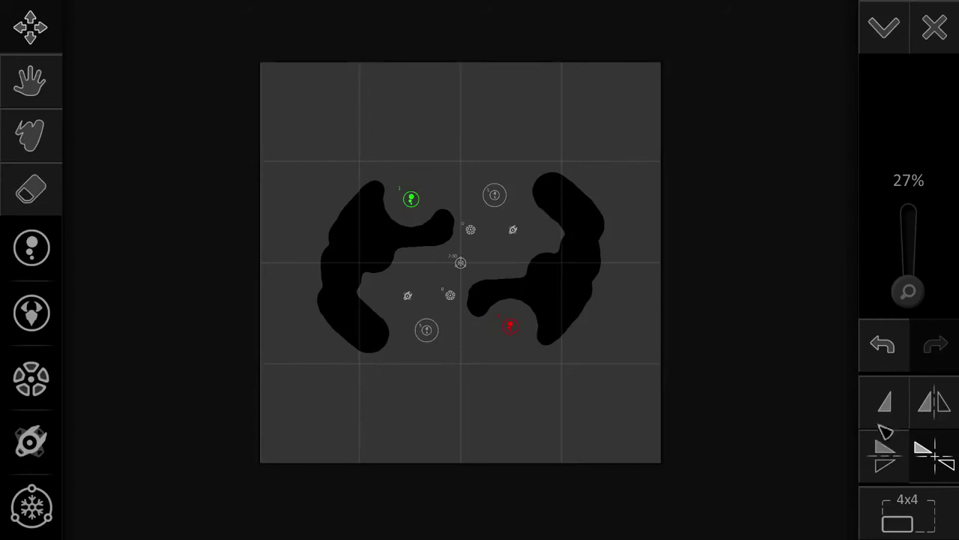
left_click_drag(32, 253, 632, 96)
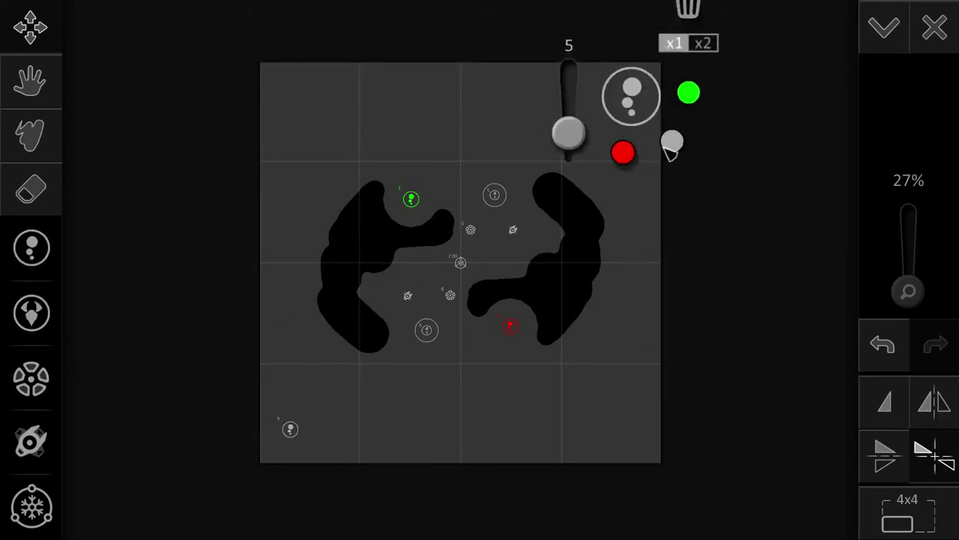
left_click_drag(568, 133, 575, 110)
left_click(903, 497)
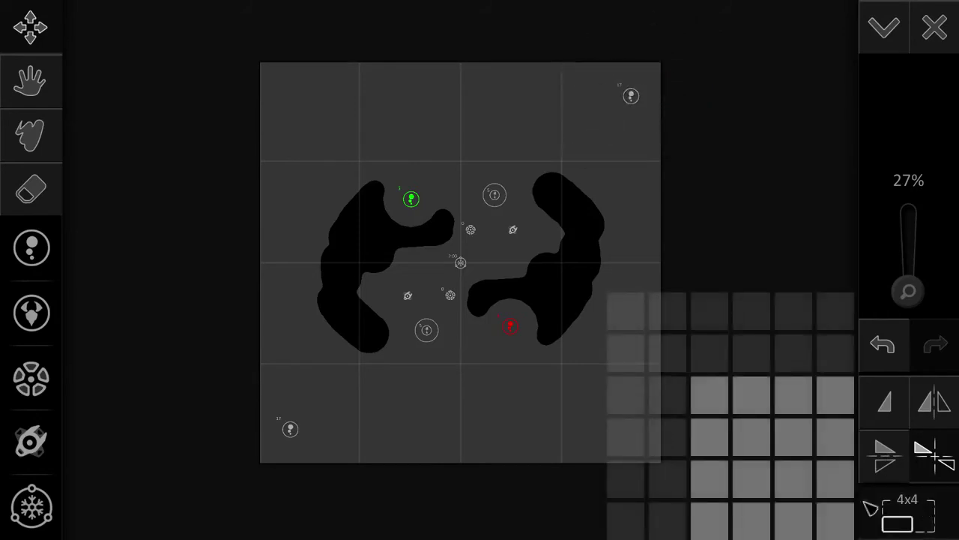
Settle the map at 3x3 and paint black rock walls along the top and bottom edges
left_click(797, 497)
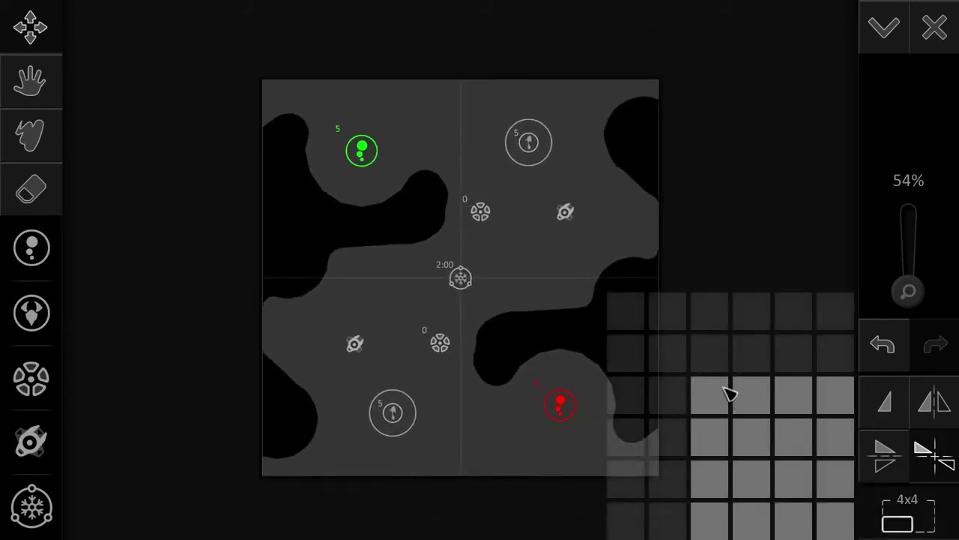
left_click(716, 394)
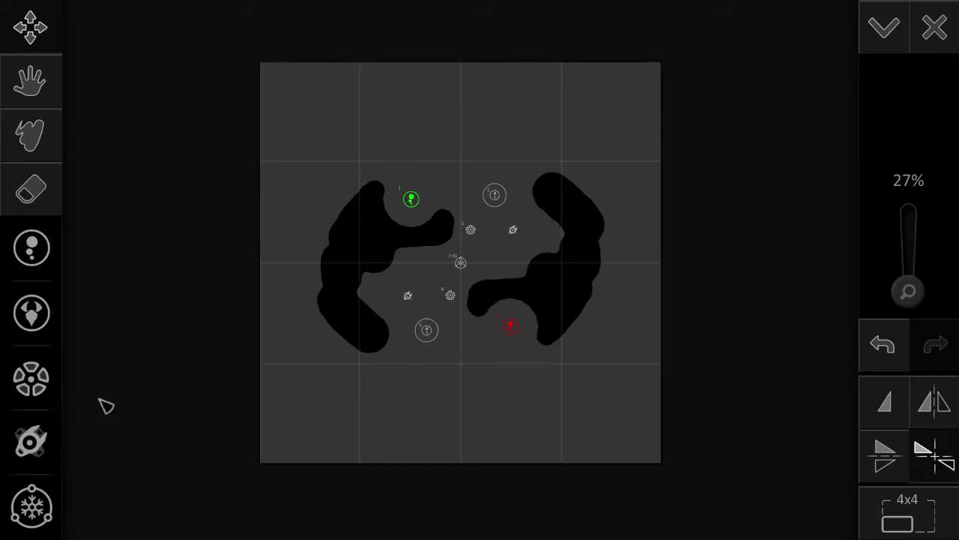
left_click(944, 531)
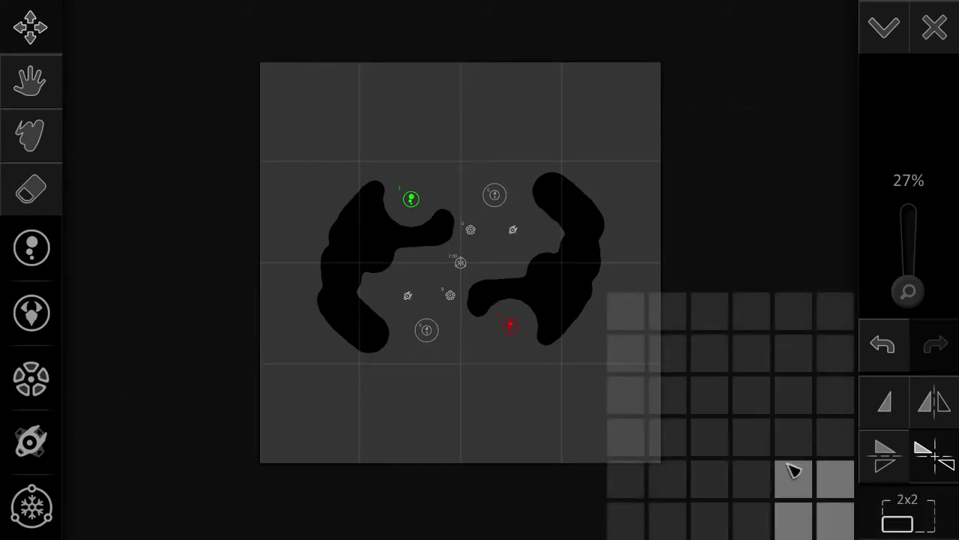
left_click(750, 428)
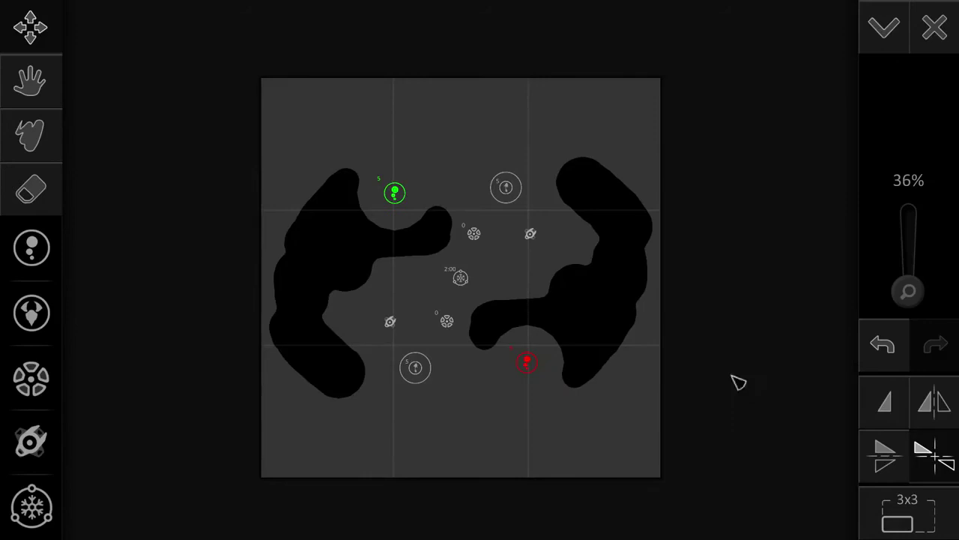
left_click(30, 135)
left_click_drag(400, 108, 614, 112)
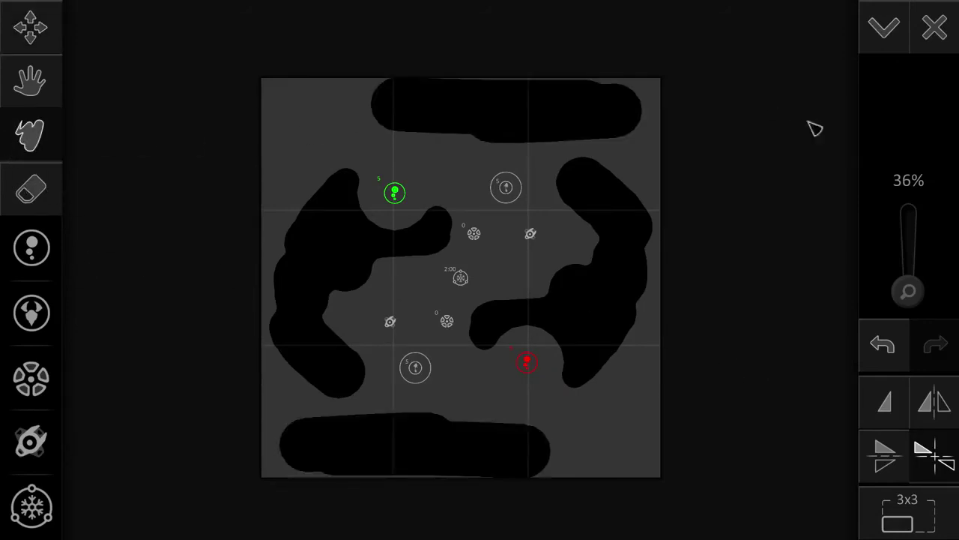
Finish editing, pick the cave skin over ruins, and build the map
left_click(892, 29)
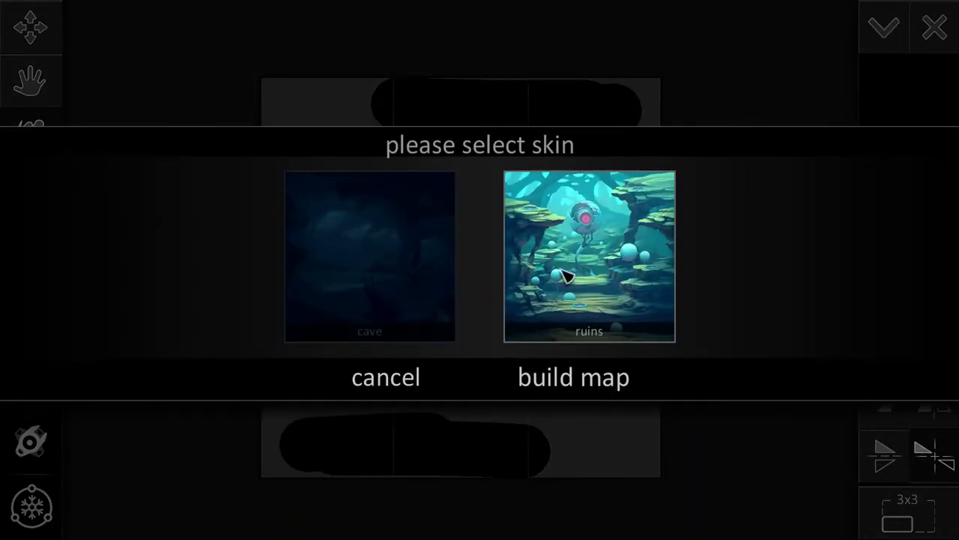
left_click(405, 310)
left_click(572, 276)
left_click(349, 270)
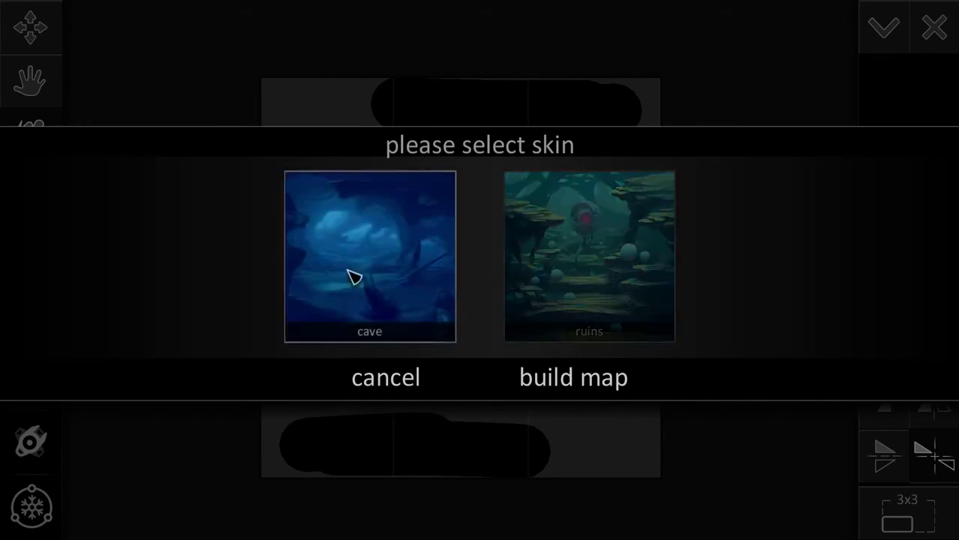
left_click(569, 390)
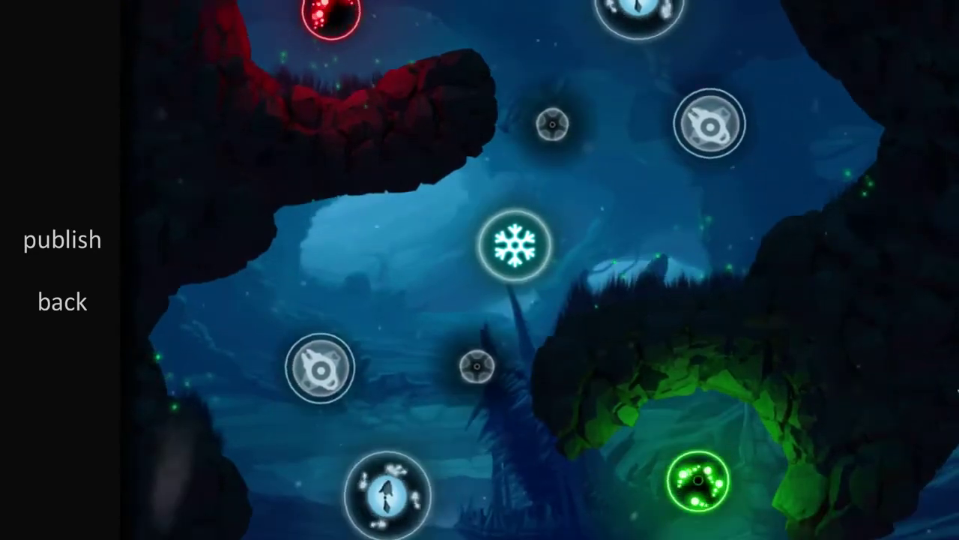
Cancel the publish form and leave the cave-skinned preview for the 3x3 map editor
left_click(91, 242)
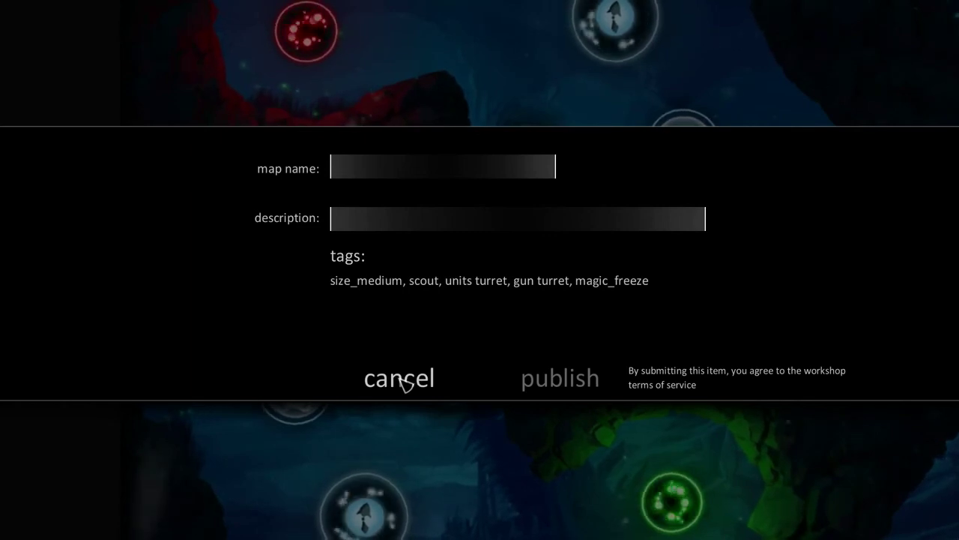
left_click(404, 384)
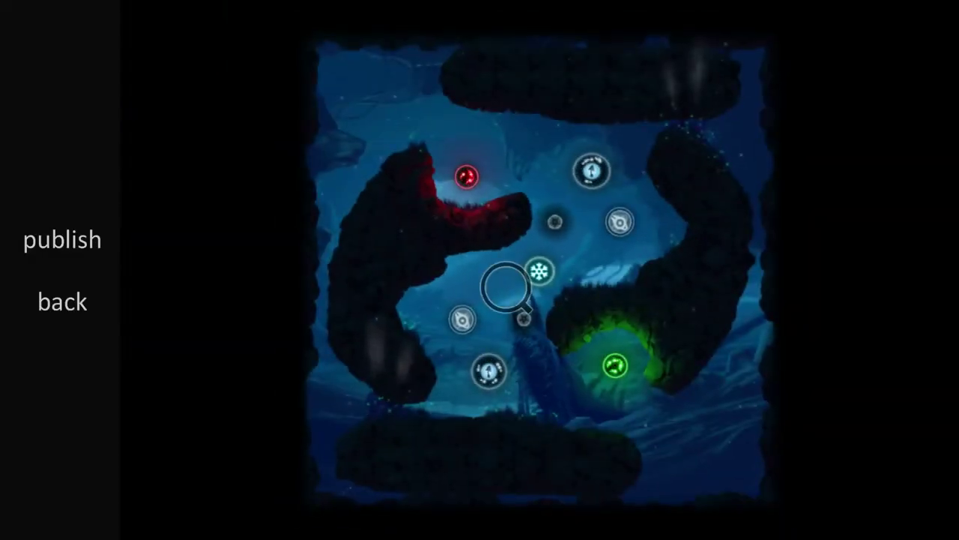
left_click(507, 288)
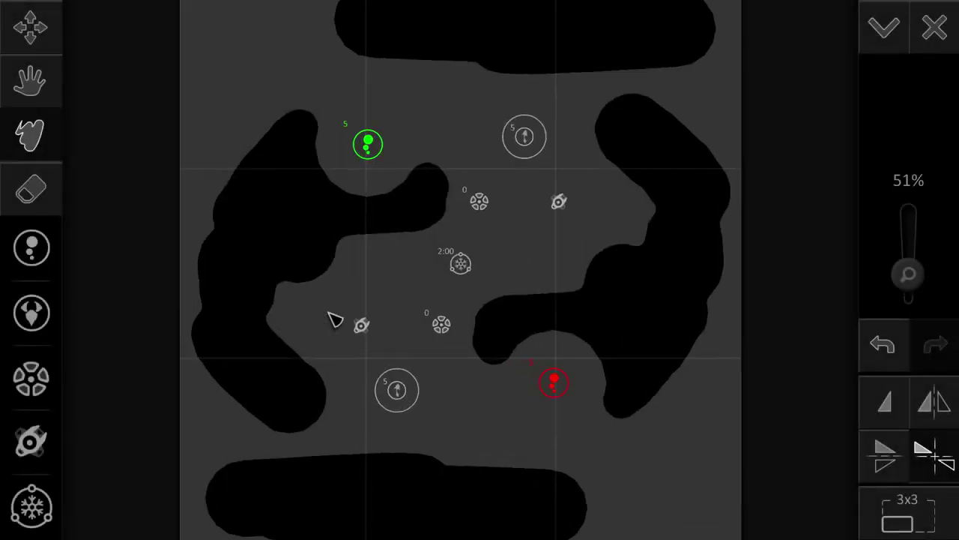
Paint rock out to the left and bottom edges, then erase gaps at bottom-left and top-right
left_click_drag(908, 284, 931, 280)
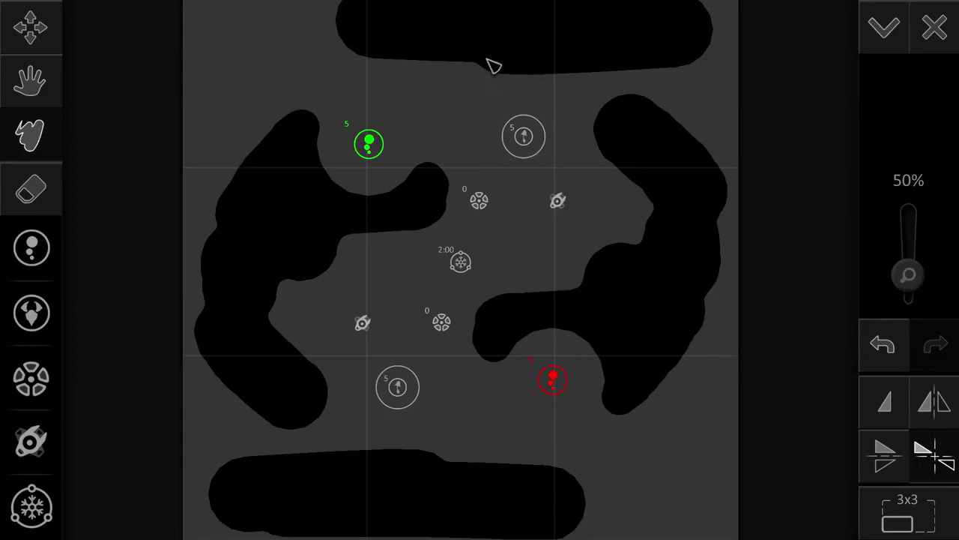
mouse_move(215, 235)
left_mouse_down()
mouse_move(257, 289)
mouse_move(216, 281)
mouse_move(186, 379)
mouse_move(206, 443)
left_mouse_up()
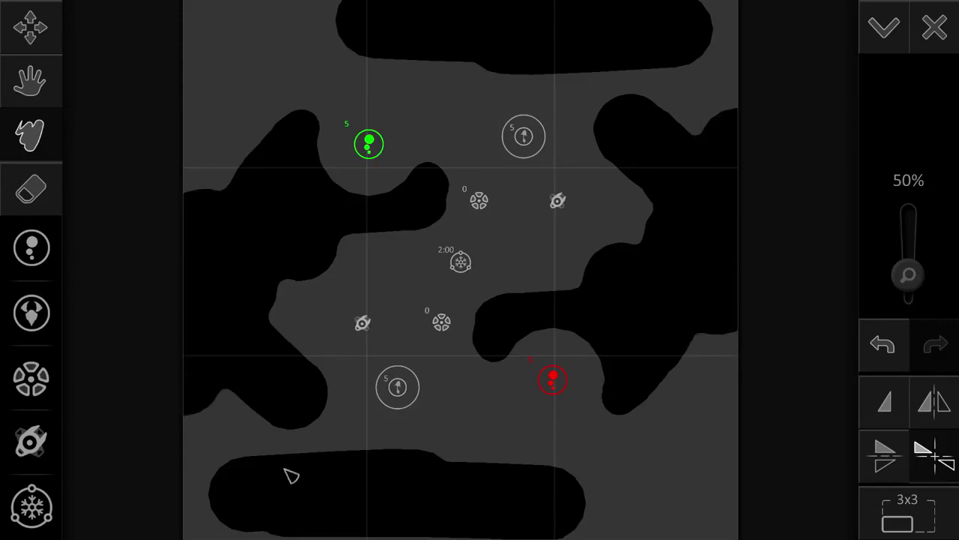
scroll(309, 455, "down", 2)
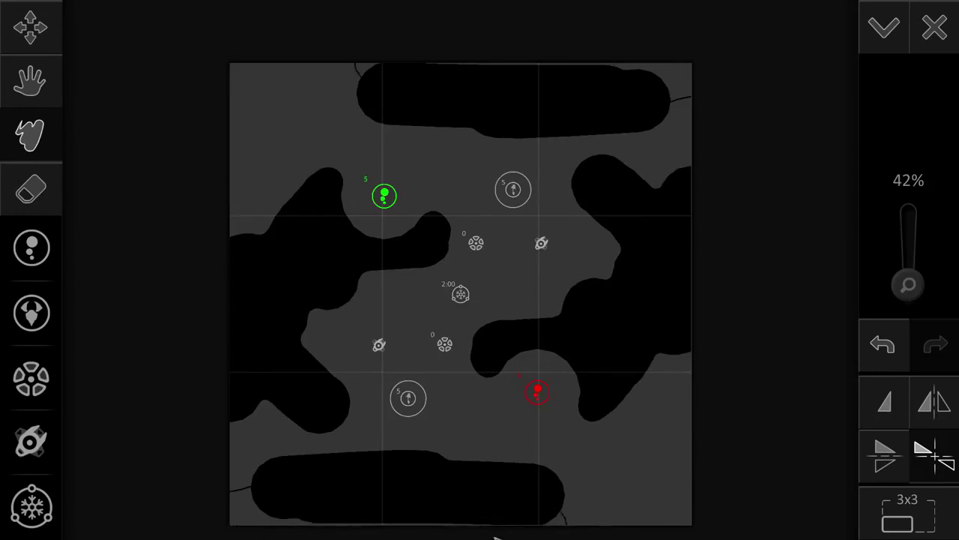
mouse_move(495, 537)
left_mouse_down()
mouse_move(550, 538)
mouse_move(606, 511)
left_mouse_up()
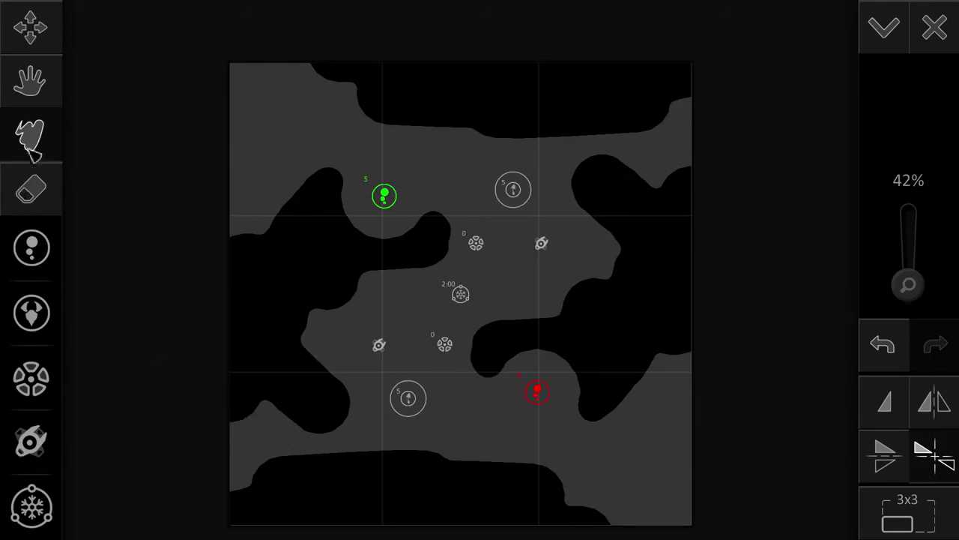
left_click(31, 188)
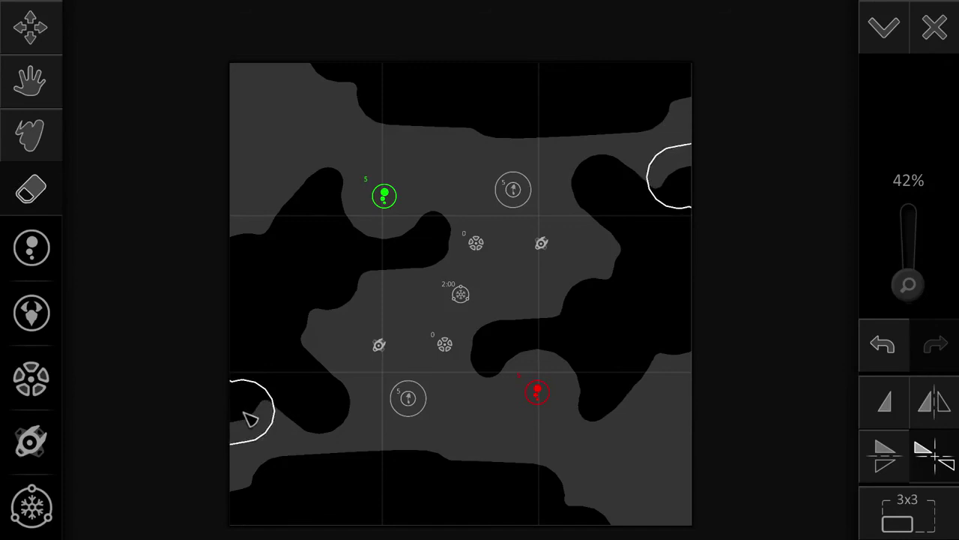
left_click_drag(255, 483, 239, 466)
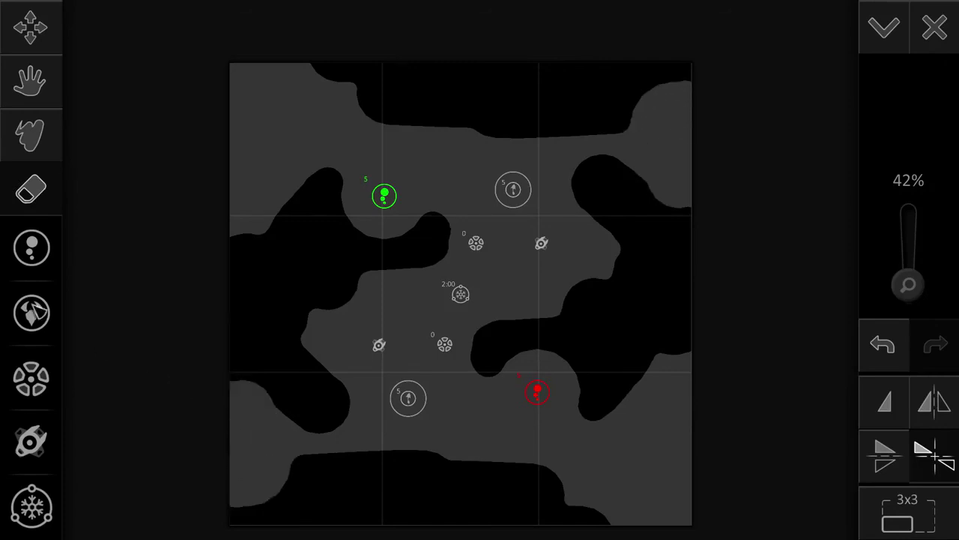